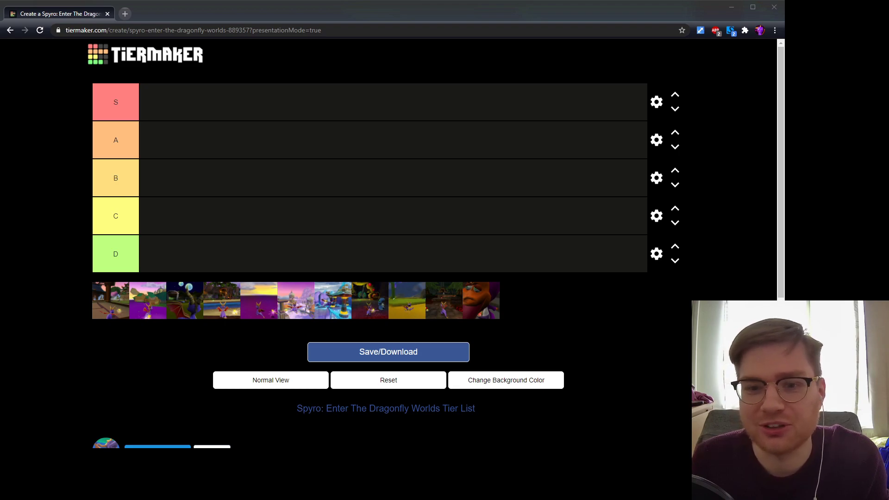
# Bring the Chrome window with the Spyro: Enter The Dragonfly tier list to the front.
pyautogui.hotkey('alt', 'Tab')
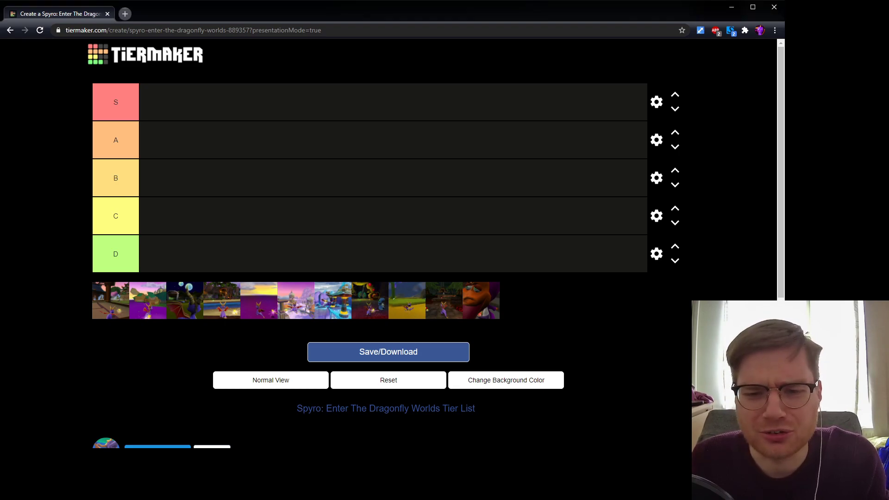
# Drag all remaining level screenshots, including the blue and red ones, from the pool into the D tier.
pyautogui.moveTo(103, 316)
pyautogui.mouseDown()
pyautogui.moveTo(160, 254)
pyautogui.moveTo(232, 252)
pyautogui.mouseUp()
pyautogui.moveTo(113, 315); pyautogui.dragTo(278, 254)
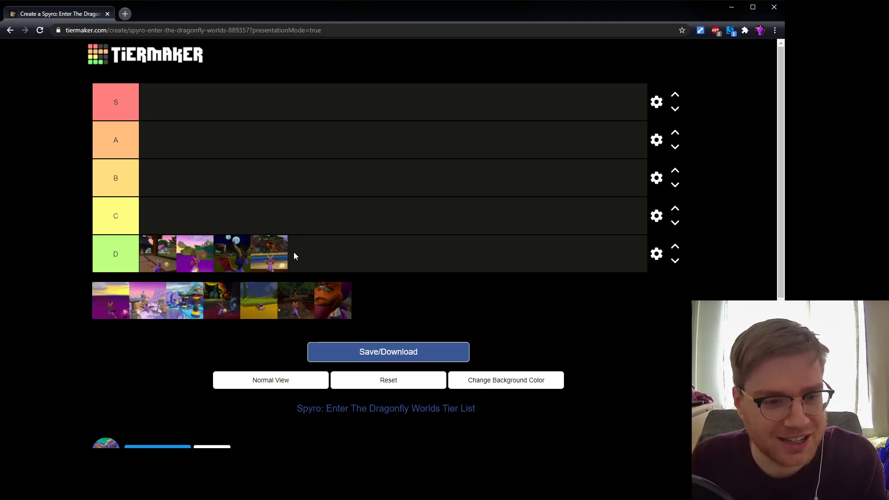
pyautogui.moveTo(116, 315)
pyautogui.mouseDown()
pyautogui.moveTo(306, 253)
pyautogui.moveTo(389, 252)
pyautogui.mouseUp()
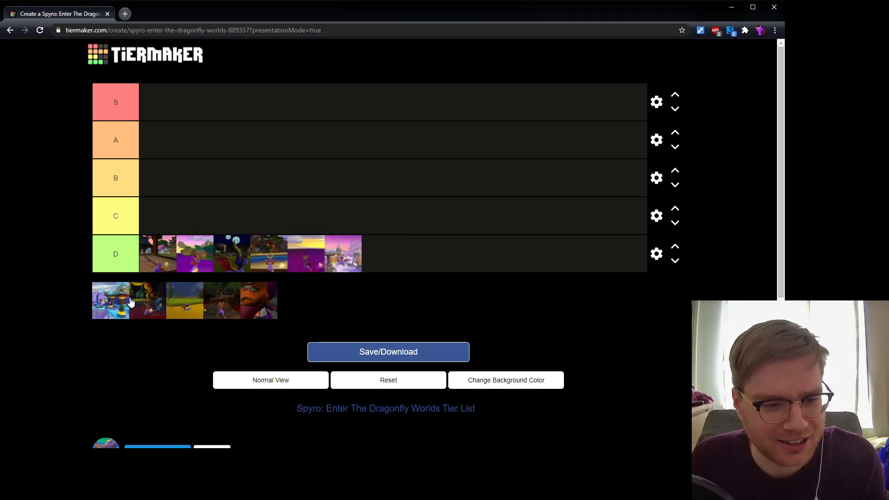
pyautogui.moveTo(127, 300)
pyautogui.mouseDown()
pyautogui.moveTo(426, 253)
pyautogui.moveTo(417, 254)
pyautogui.mouseUp()
pyautogui.moveTo(105, 315)
pyautogui.mouseDown()
pyautogui.moveTo(454, 254)
pyautogui.moveTo(542, 260)
pyautogui.mouseUp()
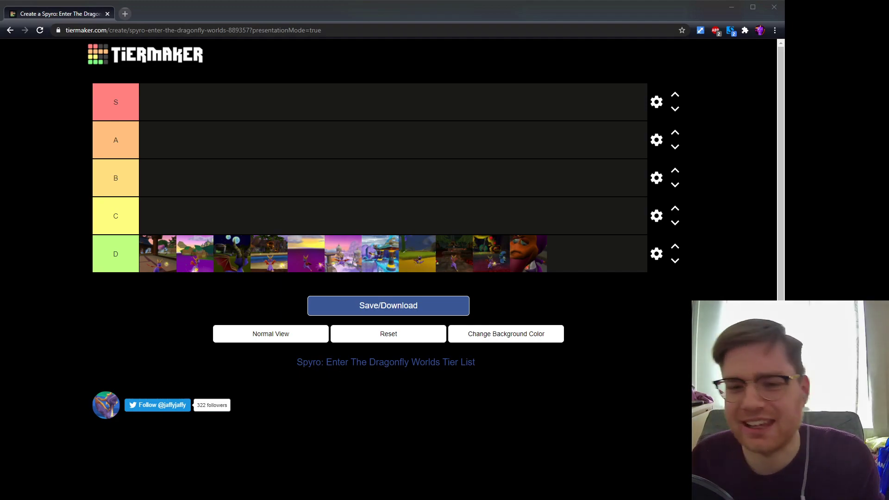
# Swap the first two D-tier screenshots so the purple level leads the row.
pyautogui.click(319, 246)
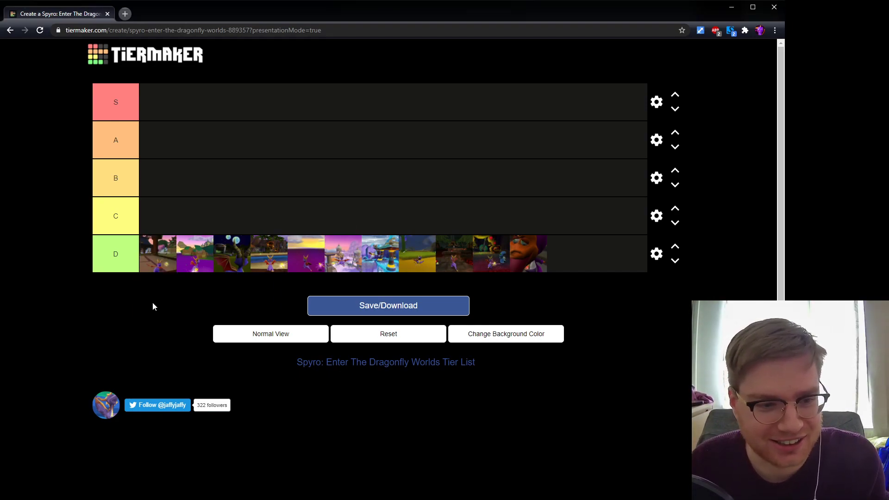
pyautogui.moveTo(162, 262)
pyautogui.mouseDown()
pyautogui.moveTo(142, 316)
pyautogui.moveTo(202, 307)
pyautogui.moveTo(195, 283)
pyautogui.mouseUp()
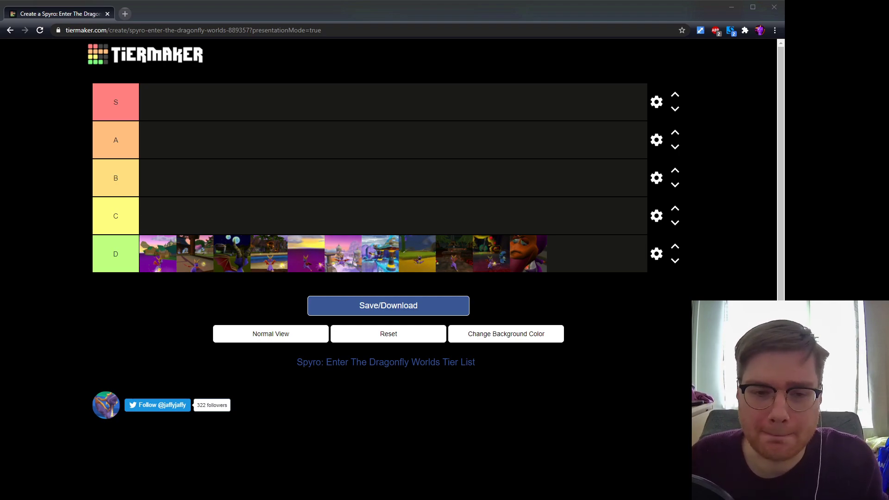
pyautogui.click(254, 308)
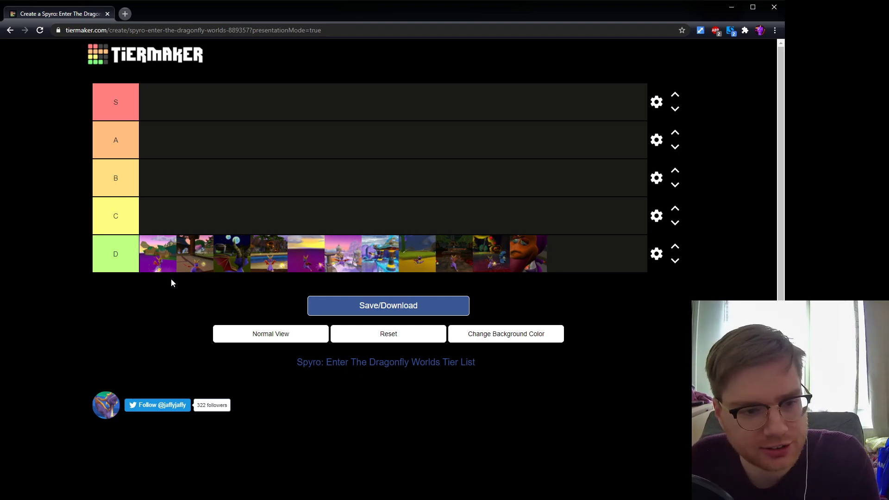
# Move the purple level into B, then test the first D screenshot in C and return it to D.
pyautogui.moveTo(169, 269)
pyautogui.mouseDown()
pyautogui.moveTo(195, 267)
pyautogui.moveTo(153, 267)
pyautogui.moveTo(168, 268)
pyautogui.mouseUp()
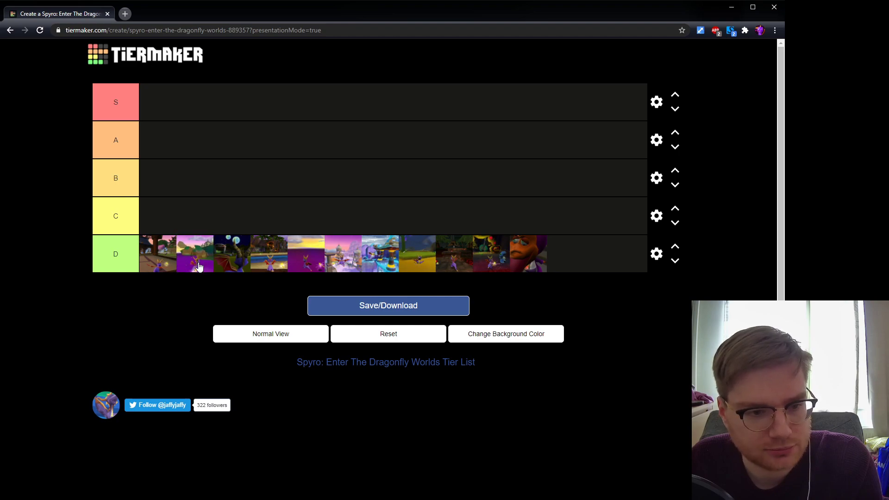
pyautogui.moveTo(197, 265)
pyautogui.mouseDown()
pyautogui.moveTo(191, 190)
pyautogui.moveTo(198, 223)
pyautogui.moveTo(204, 180)
pyautogui.moveTo(199, 207)
pyautogui.moveTo(207, 192)
pyautogui.moveTo(190, 188)
pyautogui.mouseUp()
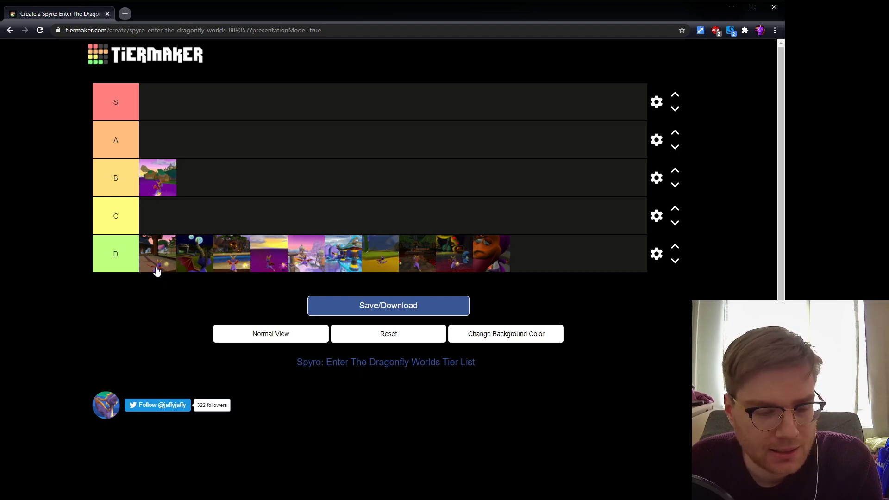
pyautogui.moveTo(156, 270)
pyautogui.mouseDown()
pyautogui.moveTo(160, 214)
pyautogui.moveTo(155, 266)
pyautogui.mouseUp()
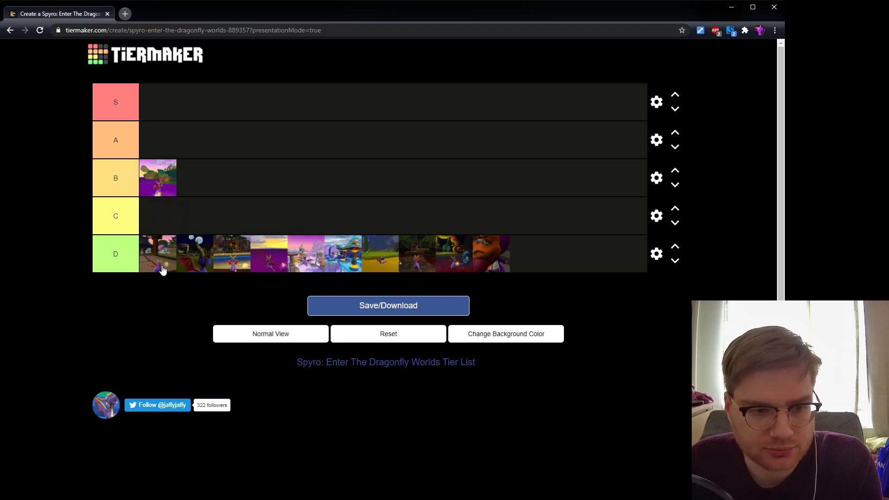
pyautogui.moveTo(163, 270)
pyautogui.mouseDown()
pyautogui.moveTo(160, 217)
pyautogui.moveTo(160, 231)
pyautogui.mouseUp()
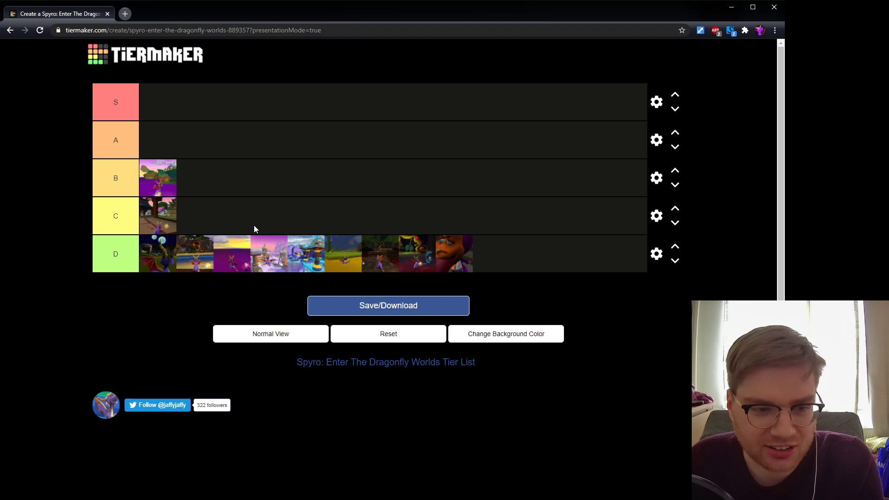
pyautogui.moveTo(160, 227); pyautogui.dragTo(160, 255)
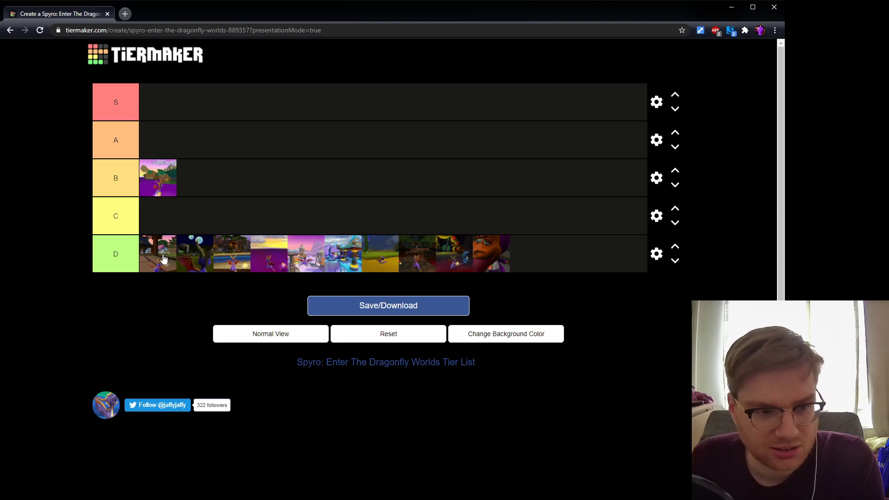
# Rank the night-time level in A, add a second D screenshot to B, and return the C screenshot to D.
pyautogui.moveTo(164, 258); pyautogui.dragTo(165, 219)
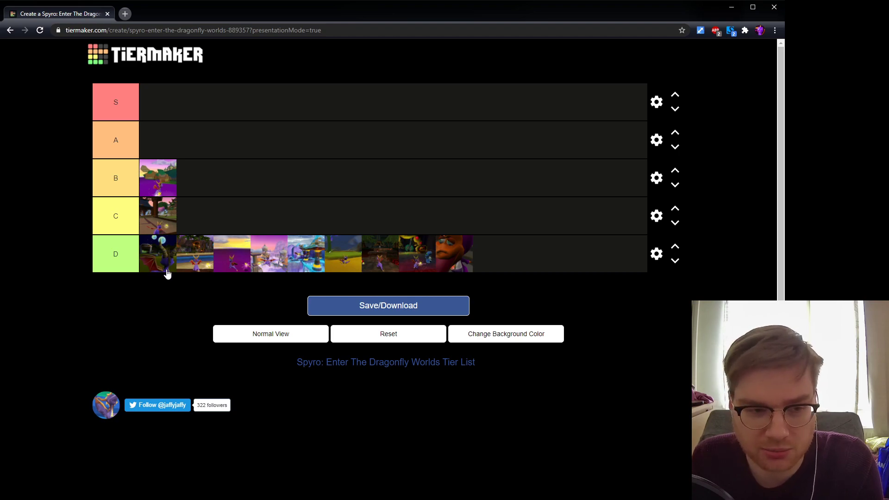
pyautogui.moveTo(163, 264)
pyautogui.mouseDown()
pyautogui.moveTo(218, 234)
pyautogui.moveTo(223, 171)
pyautogui.moveTo(217, 176)
pyautogui.moveTo(233, 182)
pyautogui.moveTo(235, 167)
pyautogui.moveTo(230, 175)
pyautogui.moveTo(198, 167)
pyautogui.moveTo(215, 189)
pyautogui.moveTo(205, 171)
pyautogui.moveTo(214, 189)
pyautogui.moveTo(152, 270)
pyautogui.moveTo(160, 272)
pyautogui.moveTo(207, 193)
pyautogui.moveTo(208, 151)
pyautogui.mouseUp()
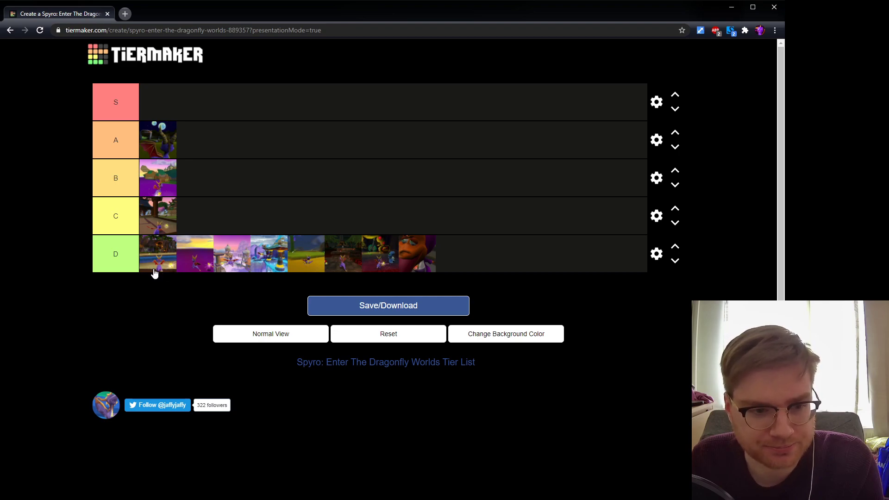
pyautogui.moveTo(196, 265); pyautogui.dragTo(219, 185)
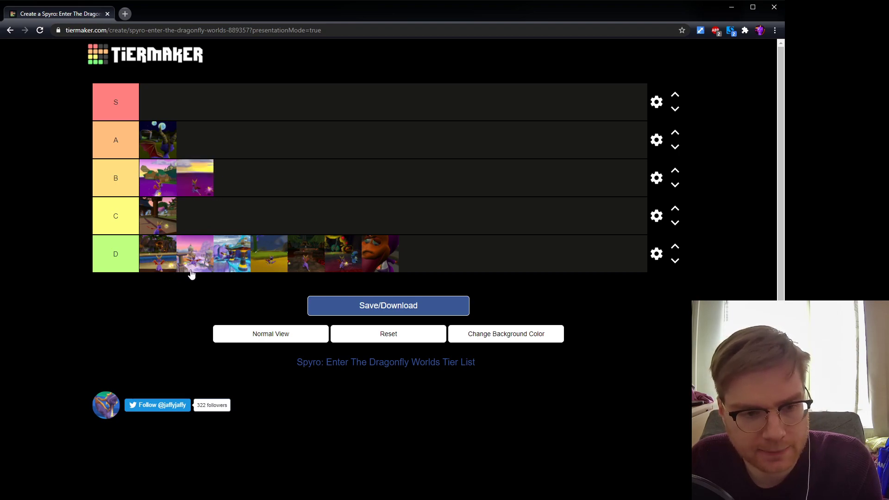
pyautogui.moveTo(192, 274)
pyautogui.mouseDown()
pyautogui.moveTo(178, 93)
pyautogui.moveTo(200, 262)
pyautogui.moveTo(154, 262)
pyautogui.moveTo(216, 147)
pyautogui.moveTo(227, 222)
pyautogui.moveTo(165, 284)
pyautogui.moveTo(168, 263)
pyautogui.moveTo(216, 210)
pyautogui.moveTo(145, 277)
pyautogui.moveTo(163, 277)
pyautogui.mouseUp()
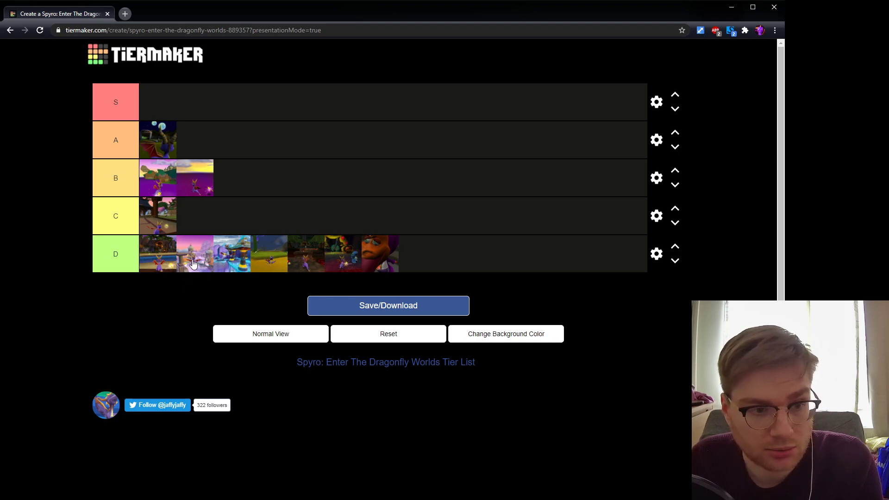
pyautogui.moveTo(164, 215)
pyautogui.mouseDown()
pyautogui.moveTo(162, 262)
pyautogui.moveTo(170, 263)
pyautogui.moveTo(162, 262)
pyautogui.moveTo(165, 249)
pyautogui.moveTo(162, 262)
pyautogui.mouseUp()
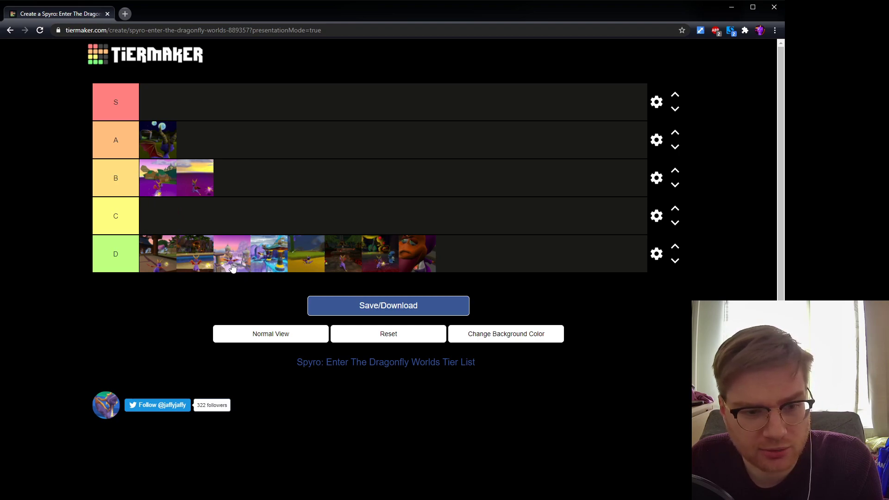
# Rank the third D screenshot in S, the blue level in A, and the yellow-green level in C.
pyautogui.moveTo(233, 267); pyautogui.dragTo(214, 114)
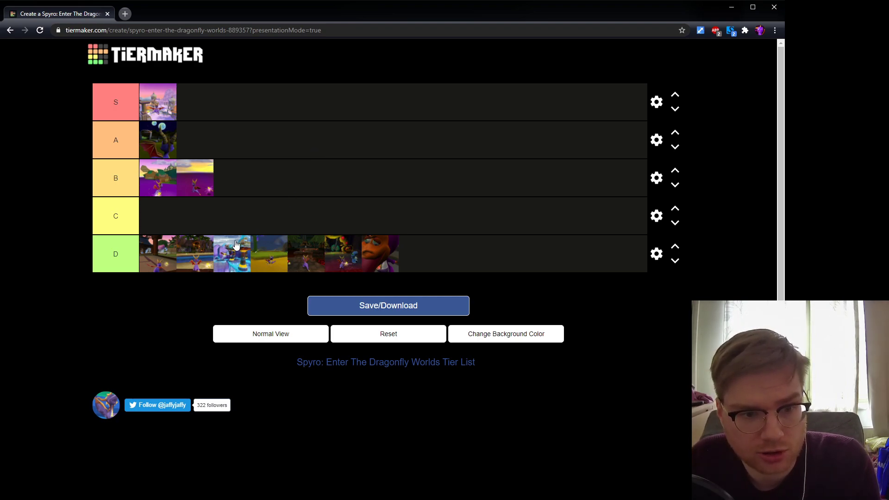
pyautogui.moveTo(240, 268)
pyautogui.mouseDown()
pyautogui.moveTo(264, 157)
pyautogui.moveTo(271, 153)
pyautogui.moveTo(275, 165)
pyautogui.moveTo(273, 156)
pyautogui.mouseUp()
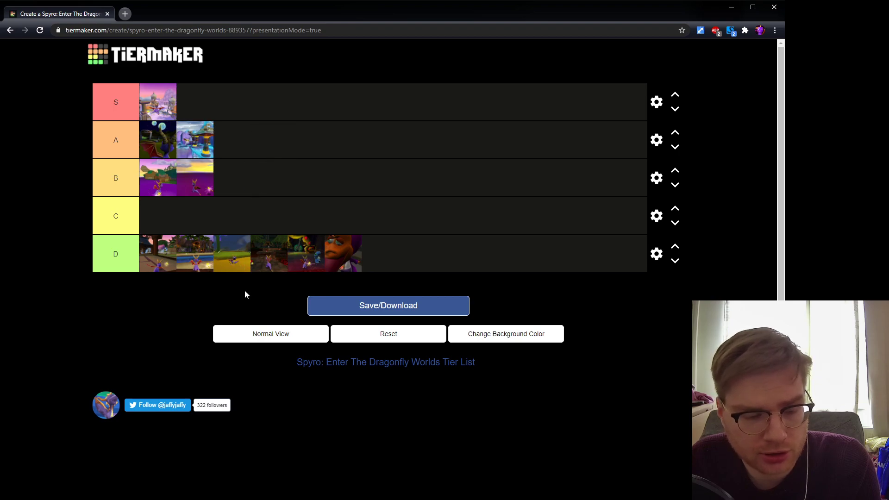
pyautogui.moveTo(238, 269); pyautogui.dragTo(264, 221)
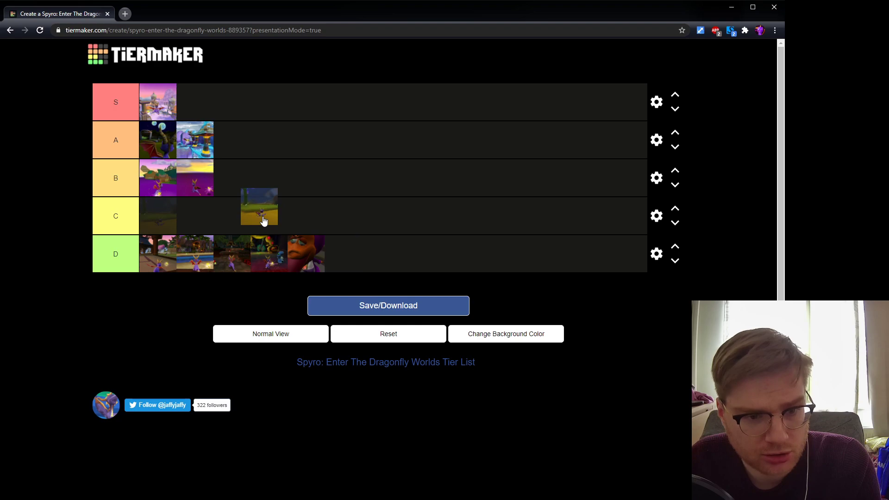
pyautogui.moveTo(264, 221)
pyautogui.mouseDown()
pyautogui.moveTo(279, 198)
pyautogui.moveTo(263, 225)
pyautogui.mouseUp()
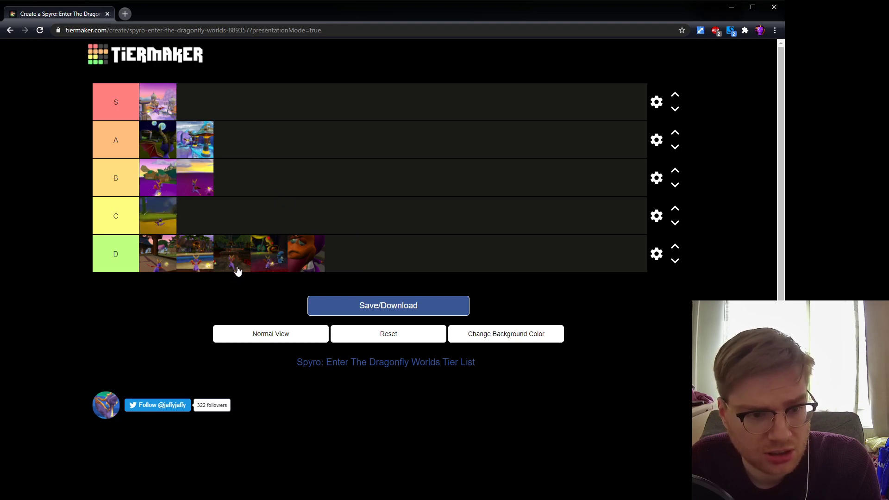
# Move the dark level into B and the red-toned level into A, keeping the orange-character screenshot in D.
pyautogui.moveTo(234, 271); pyautogui.dragTo(255, 198)
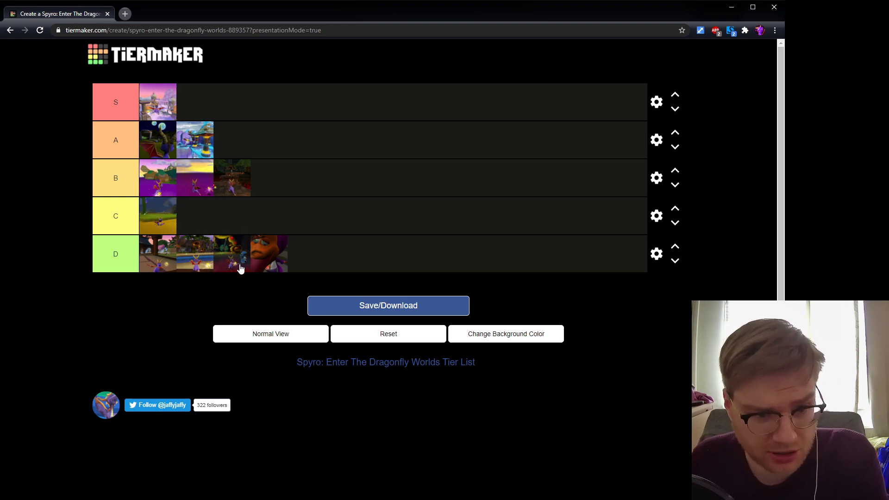
pyautogui.moveTo(238, 255)
pyautogui.mouseDown()
pyautogui.moveTo(298, 173)
pyautogui.moveTo(306, 144)
pyautogui.moveTo(199, 135)
pyautogui.moveTo(296, 145)
pyautogui.mouseUp()
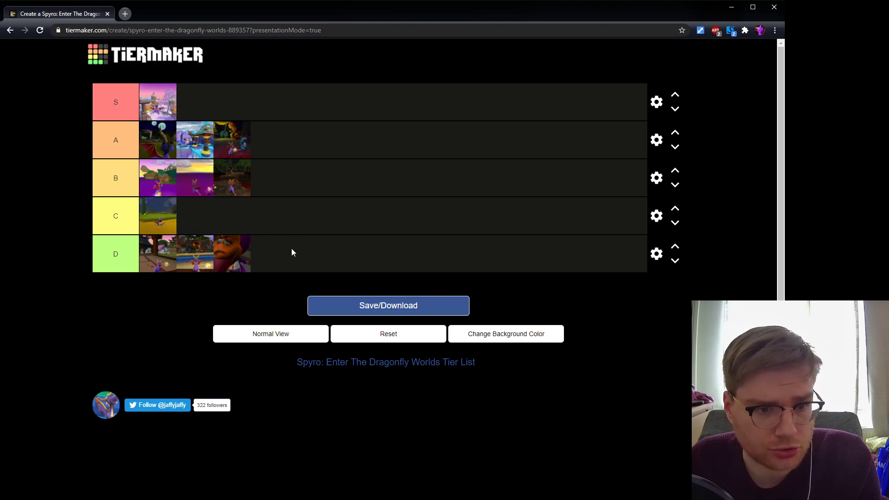
pyautogui.moveTo(249, 272)
pyautogui.mouseDown()
pyautogui.moveTo(367, 220)
pyautogui.moveTo(279, 257)
pyautogui.moveTo(371, 125)
pyautogui.moveTo(363, 169)
pyautogui.moveTo(314, 261)
pyautogui.mouseUp()
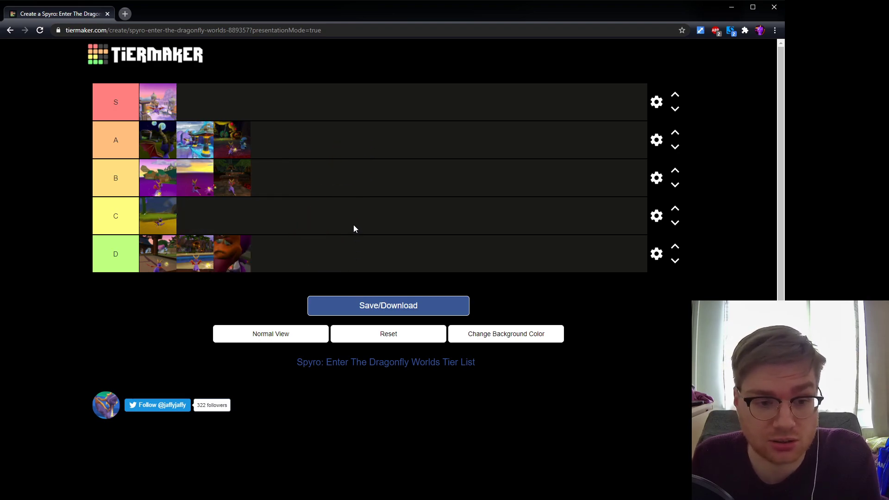